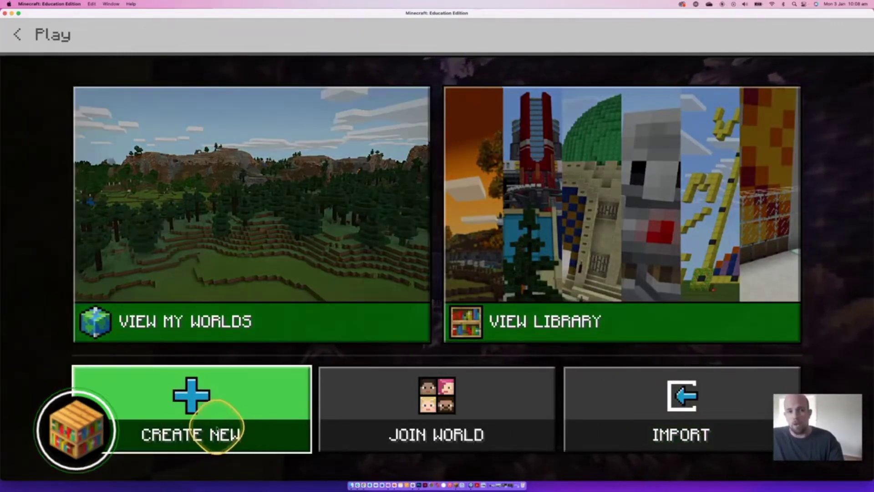
Start a new blank world from the Play screen's Create New option
click(217, 428)
click(217, 385)
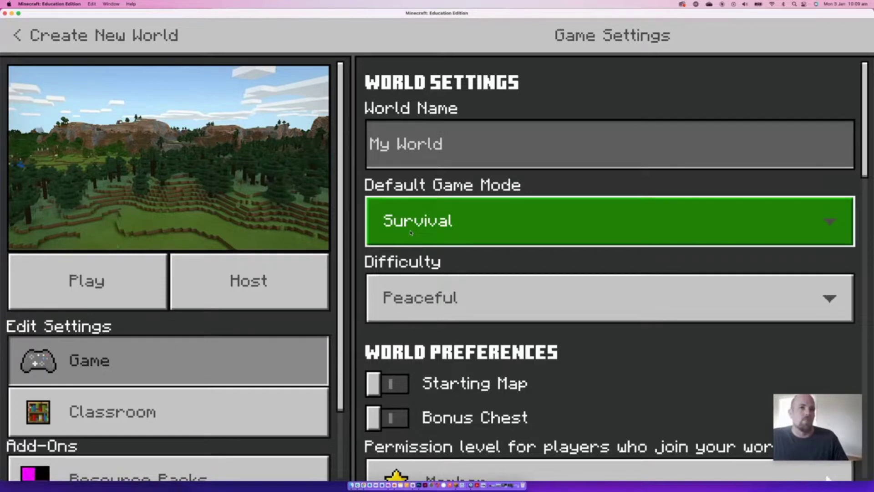
Set the world's default game mode to Creative
scroll(411, 233, down, 2)
click(417, 169)
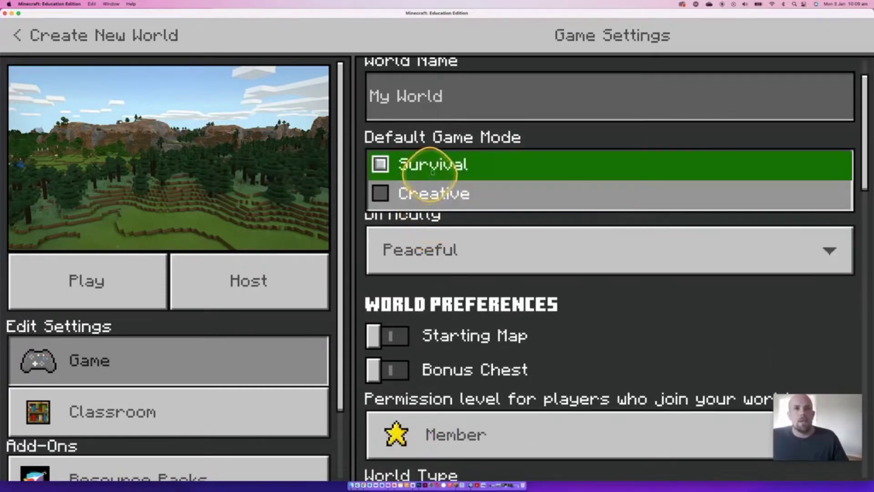
click(373, 193)
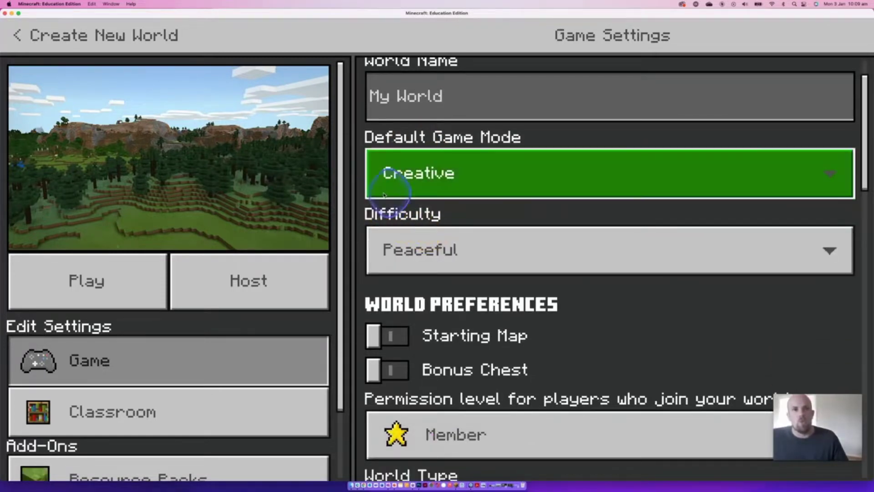
scroll(427, 403, up, 2)
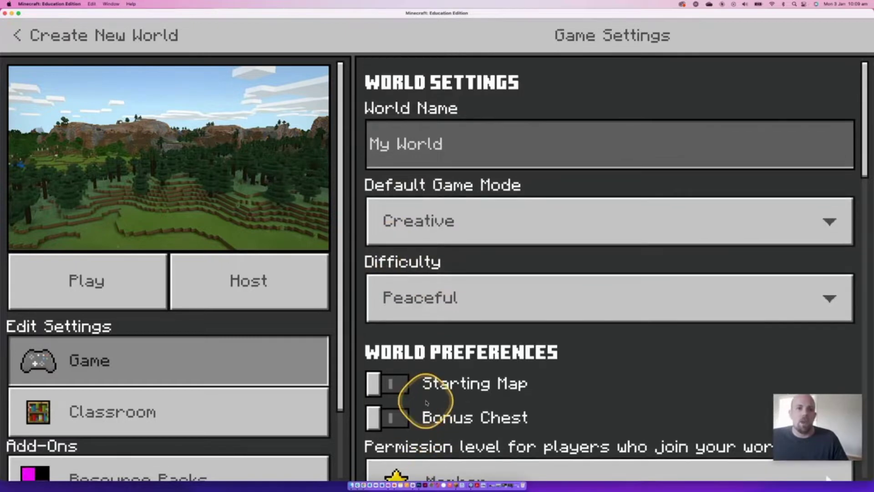
scroll(427, 403, down, 4)
scroll(426, 403, up, 4)
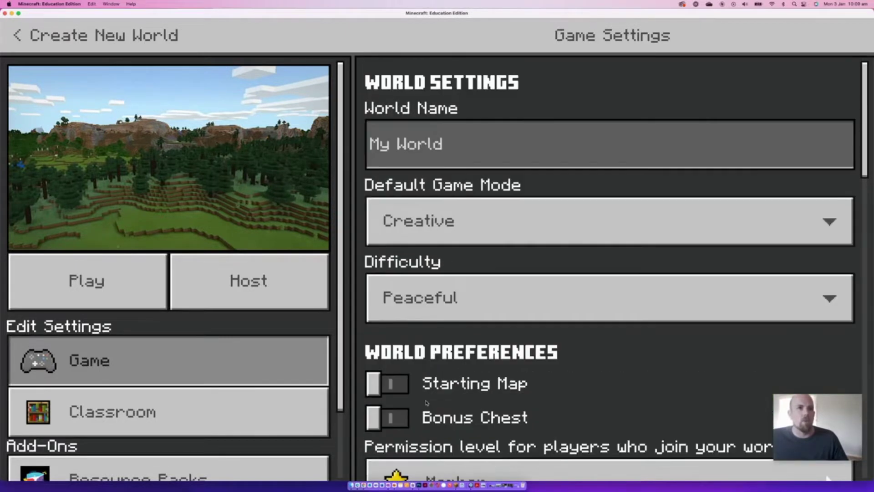
Name the world with the user's first name and start playing it
click(433, 148)
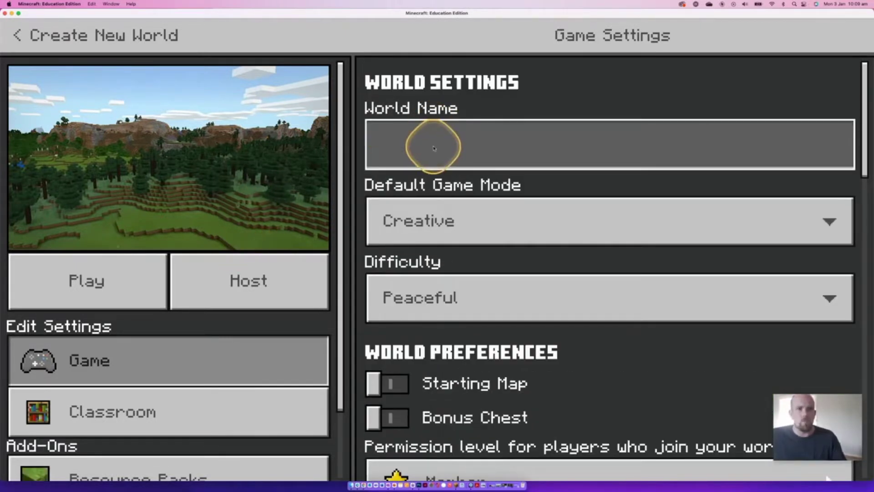
text(Nathan)
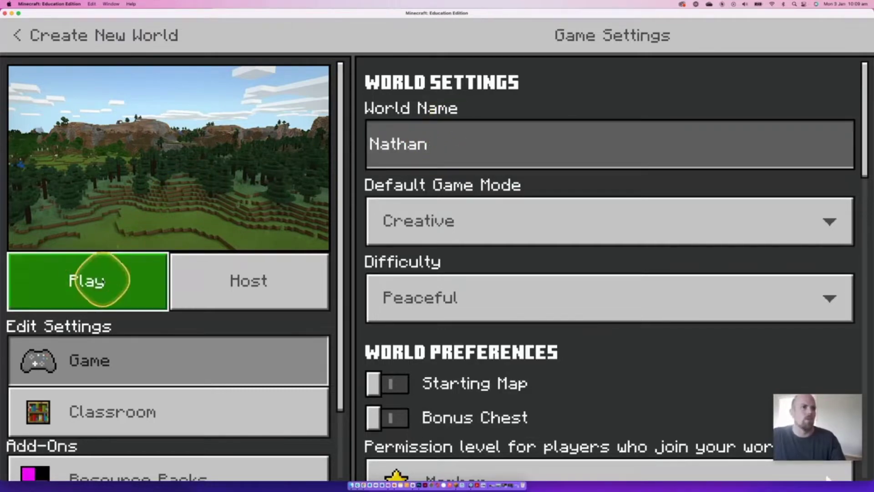
click(86, 279)
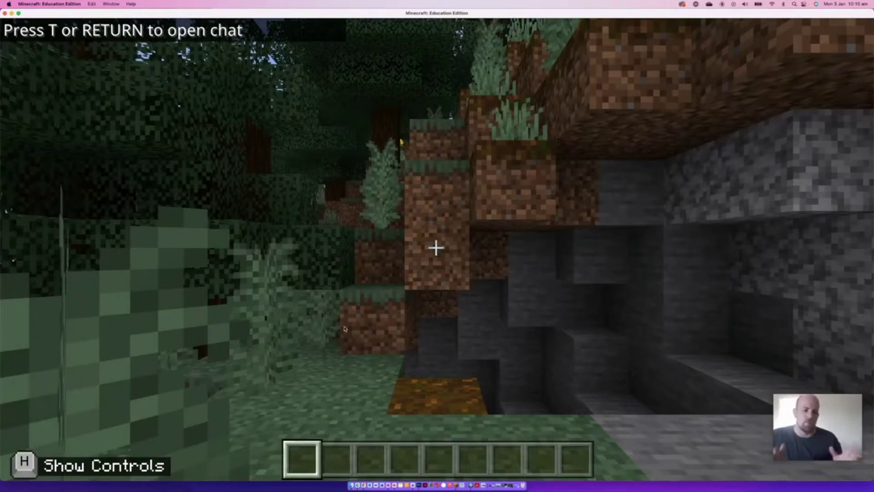
click(436, 248)
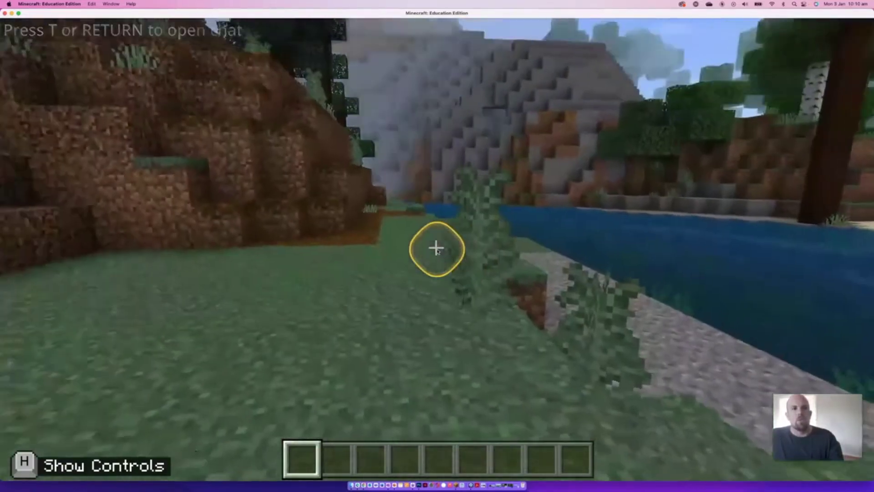
drag(436, 248, 435, 248)
key(e)
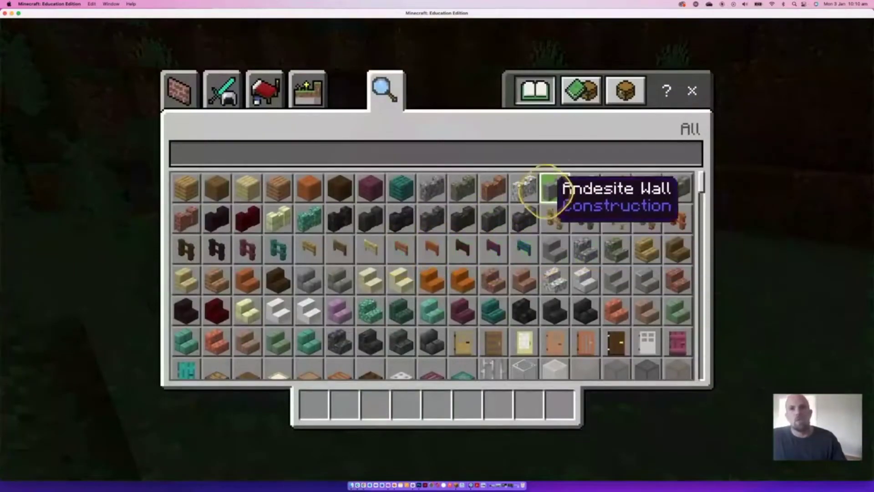
drag(702, 182, 697, 232)
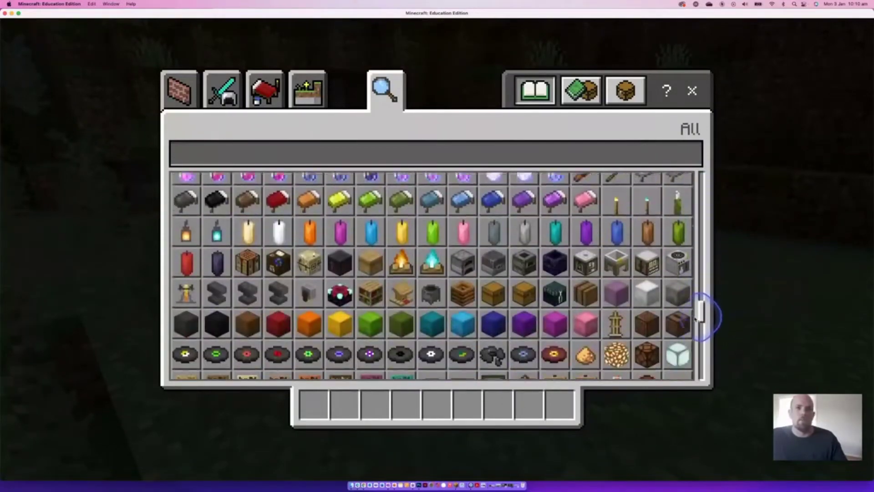
drag(695, 319, 701, 178)
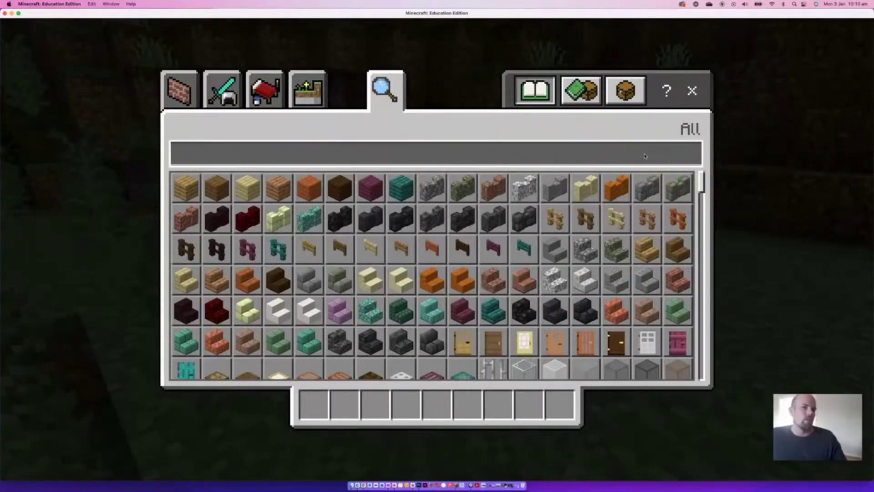
click(691, 90)
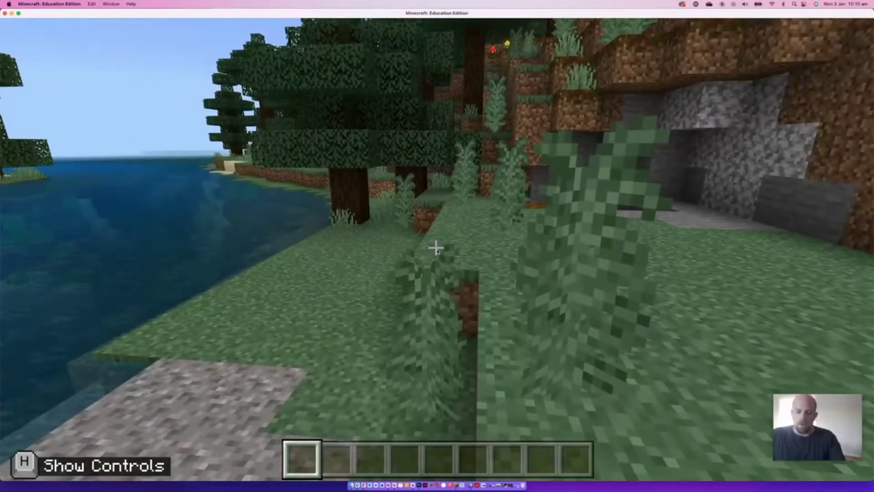
Run /gamemode a @a to put all players in Adventure mode, then check the inventory
key(t)
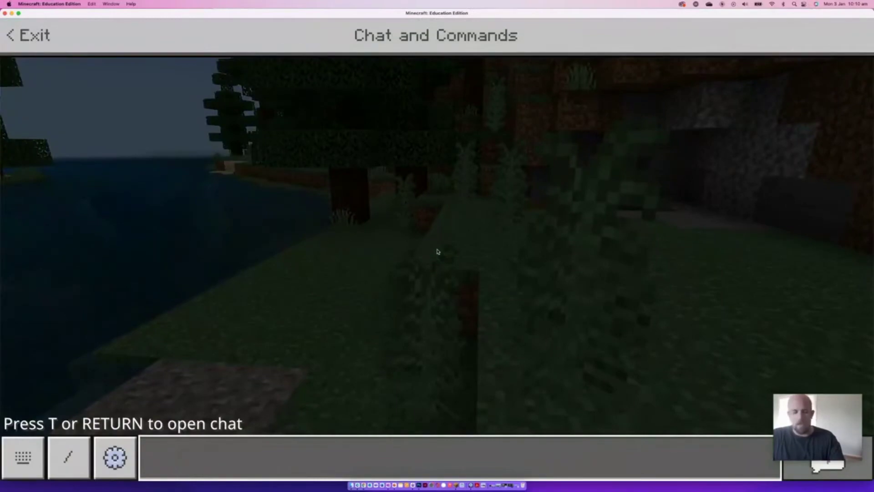
text(/game)
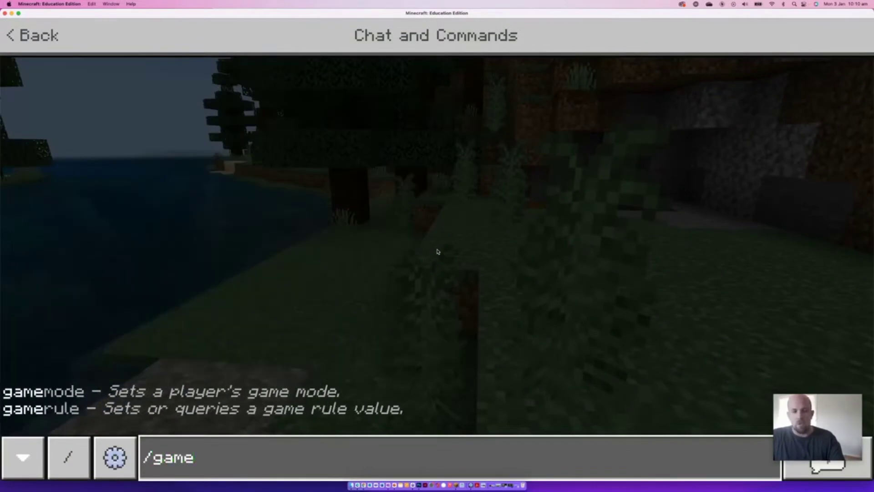
text(mode)
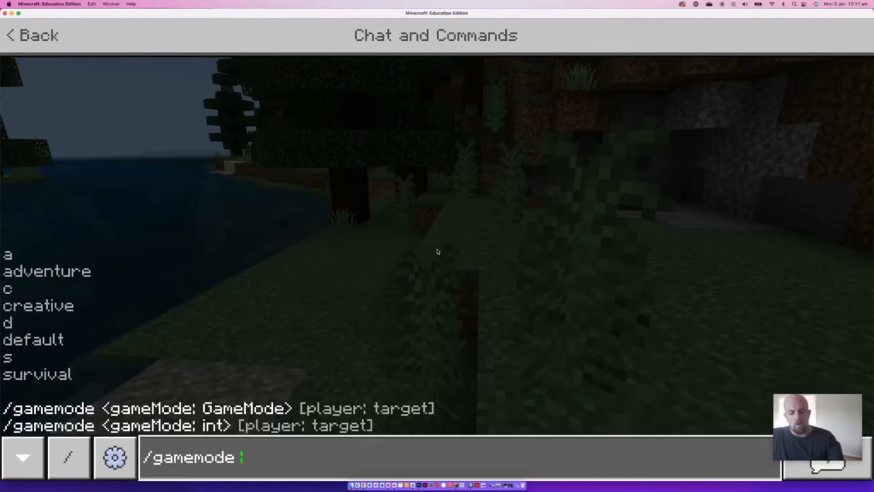
text(a)
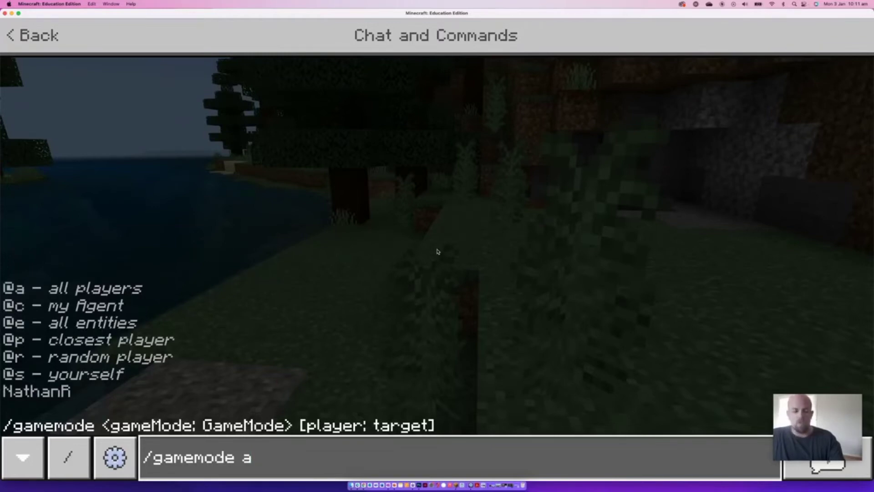
text(@a)
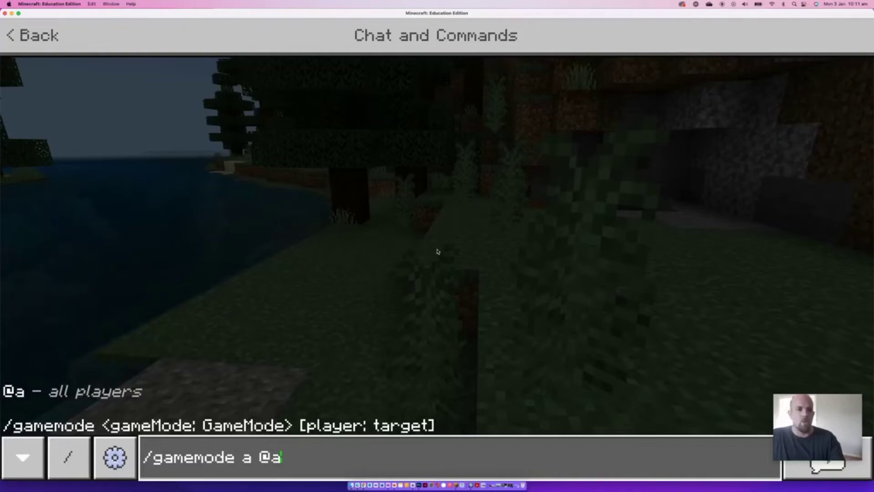
key(Return)
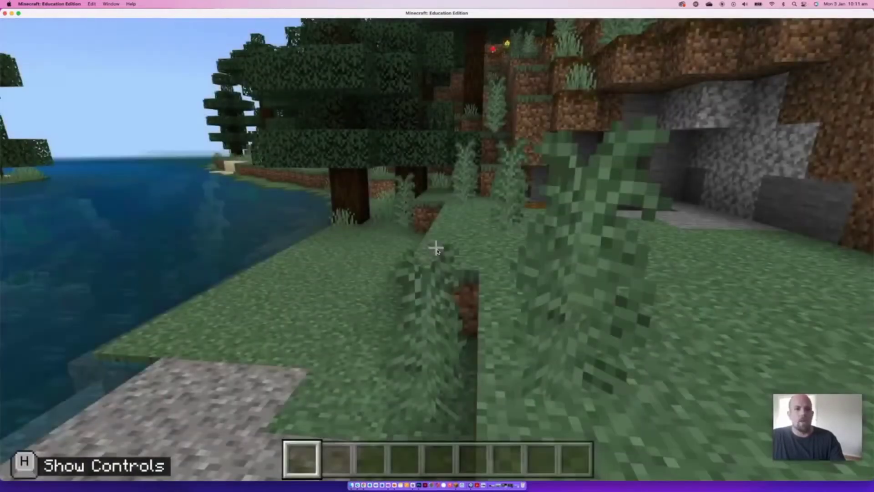
key(e)
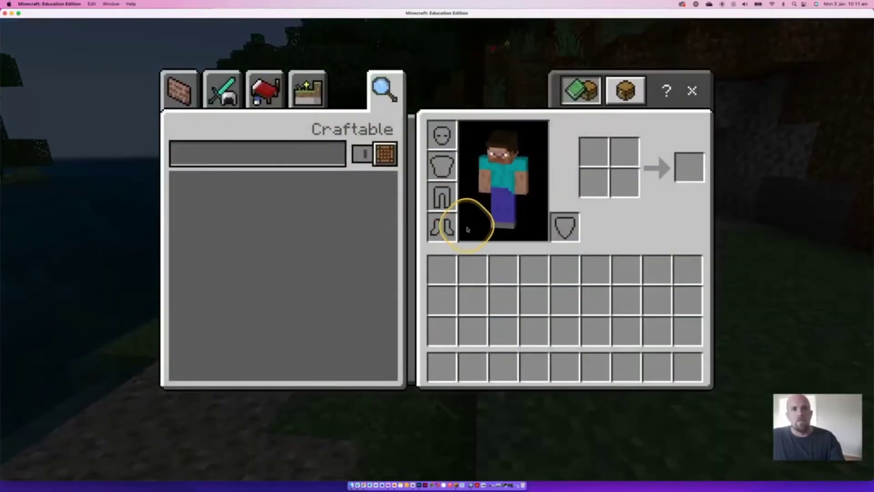
click(264, 93)
click(230, 84)
click(180, 88)
click(264, 90)
click(307, 90)
click(385, 90)
click(372, 154)
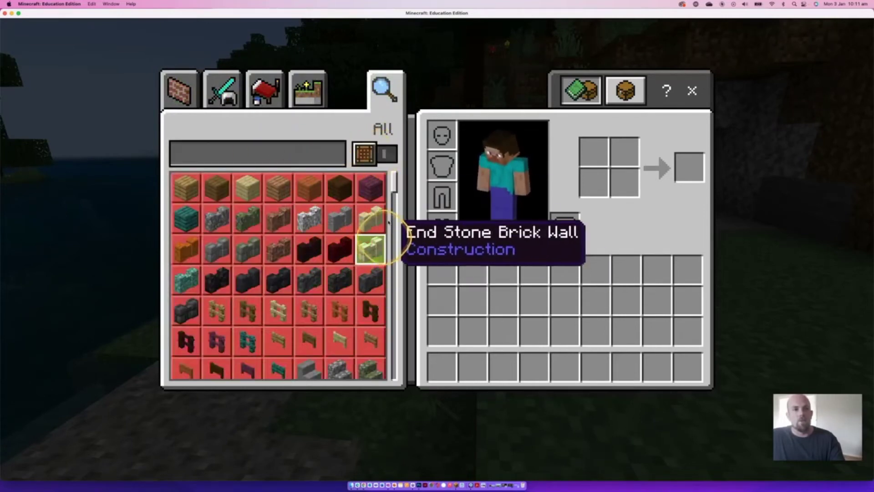
click(373, 156)
click(373, 154)
click(373, 155)
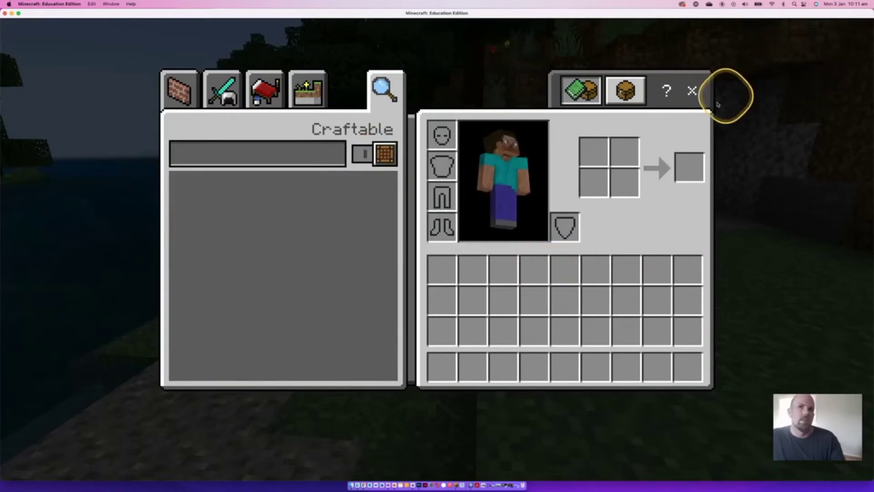
click(704, 92)
mouse_move(436, 249)
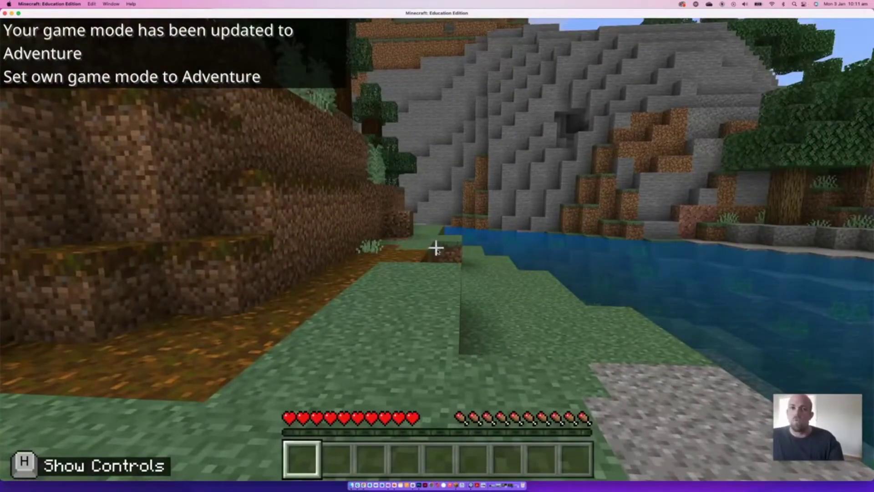
drag(436, 248, 436, 248)
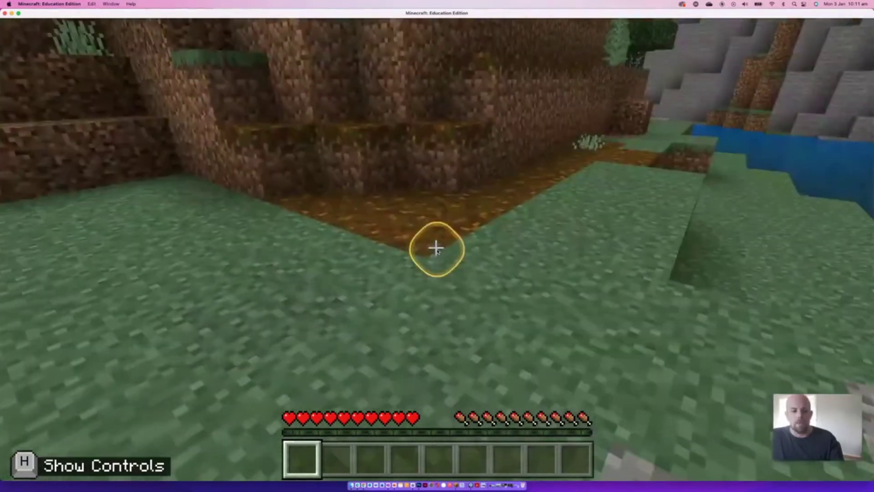
key(e)
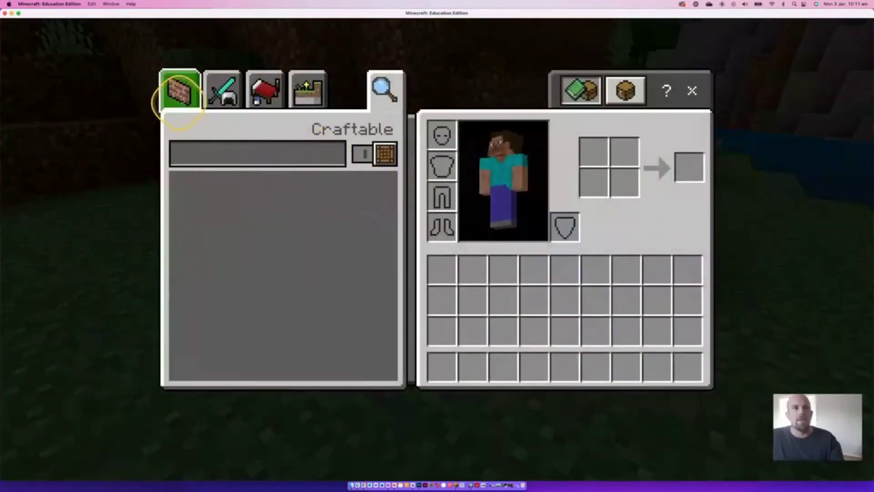
click(178, 103)
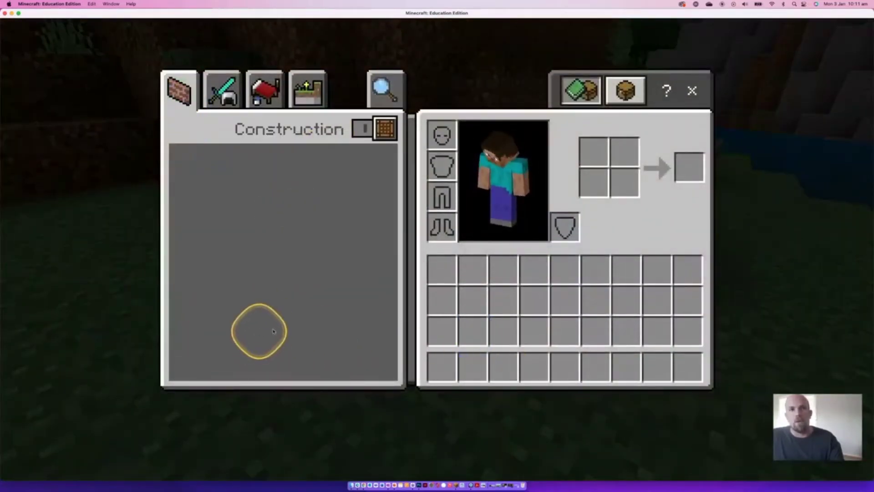
click(691, 90)
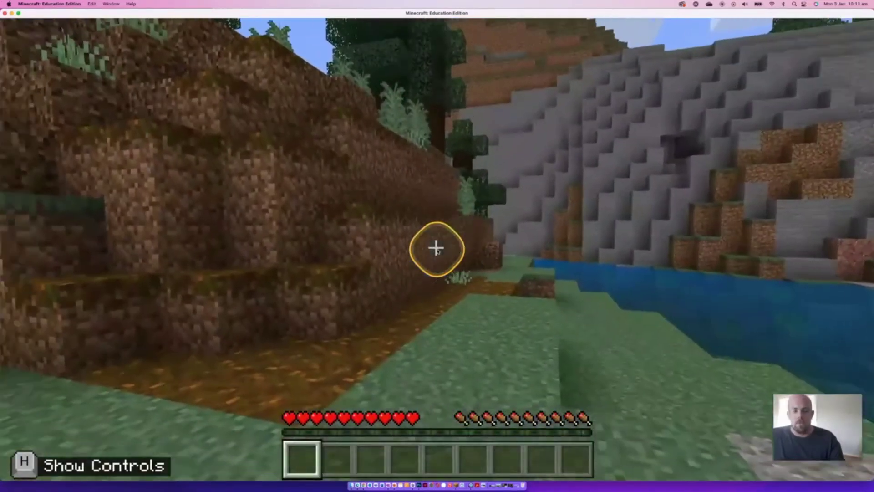
Run /give @s grass to receive one grass block in the hotbar
key(slash)
text(give )
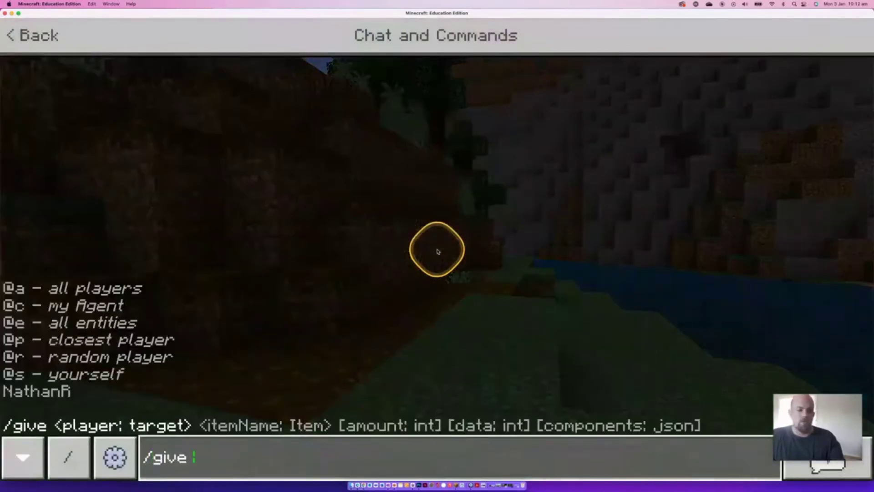
text(@)
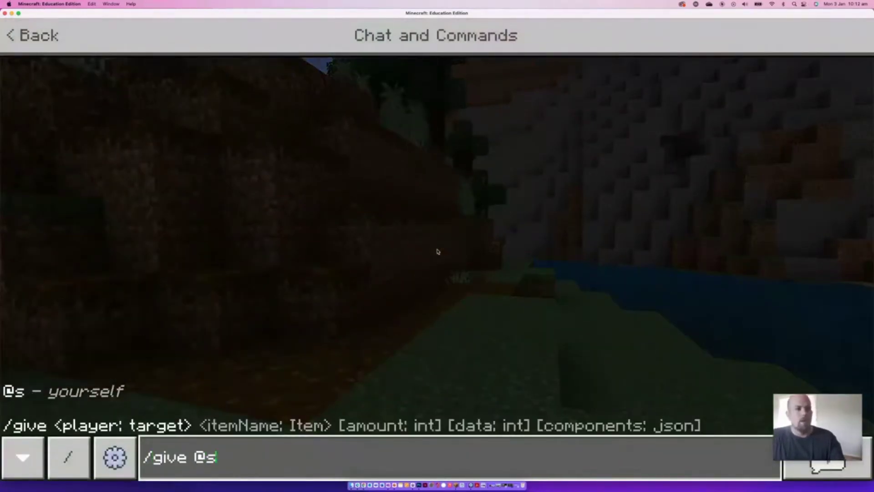
text(s gr)
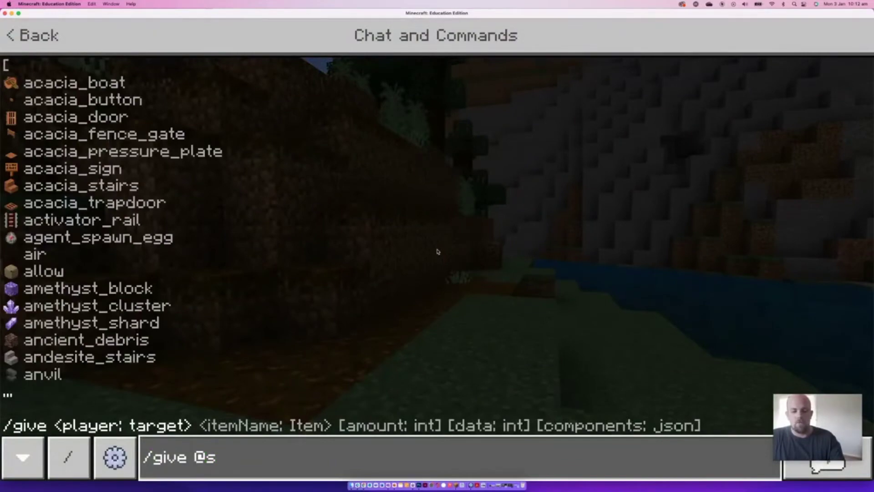
text(ass)
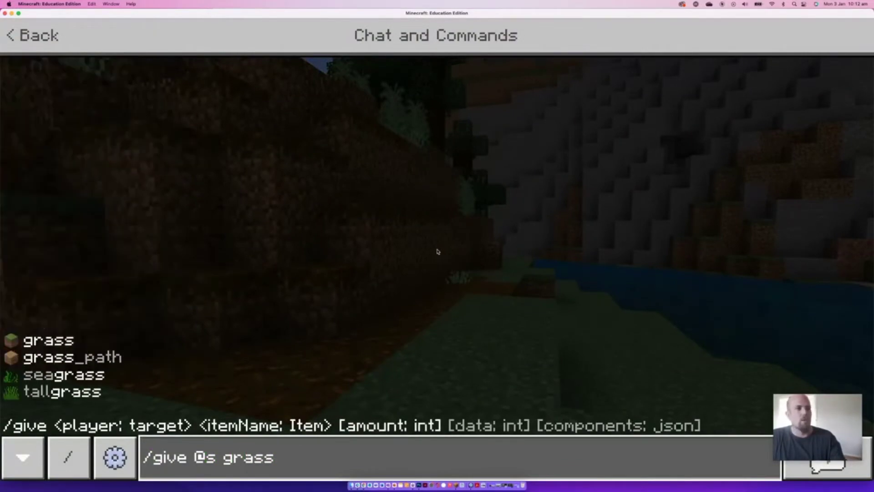
key(Return)
right_click(437, 248)
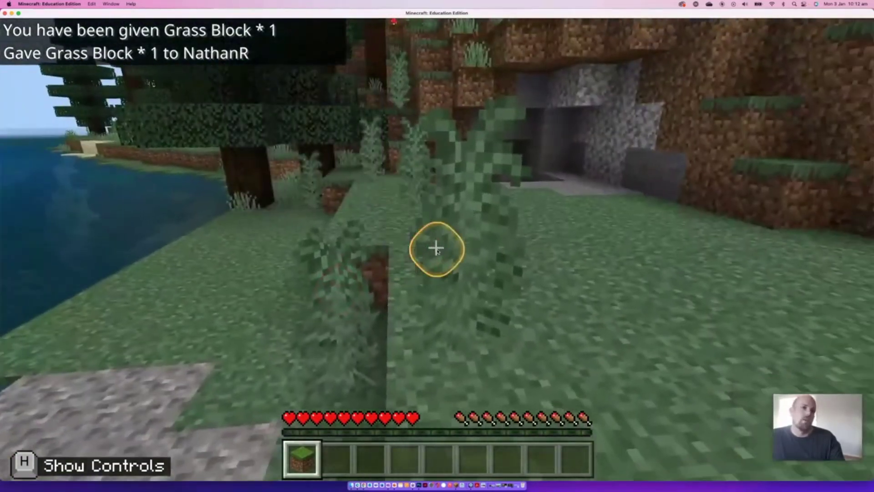
Run /gamemode s to switch your own game mode to Survival
key(slash)
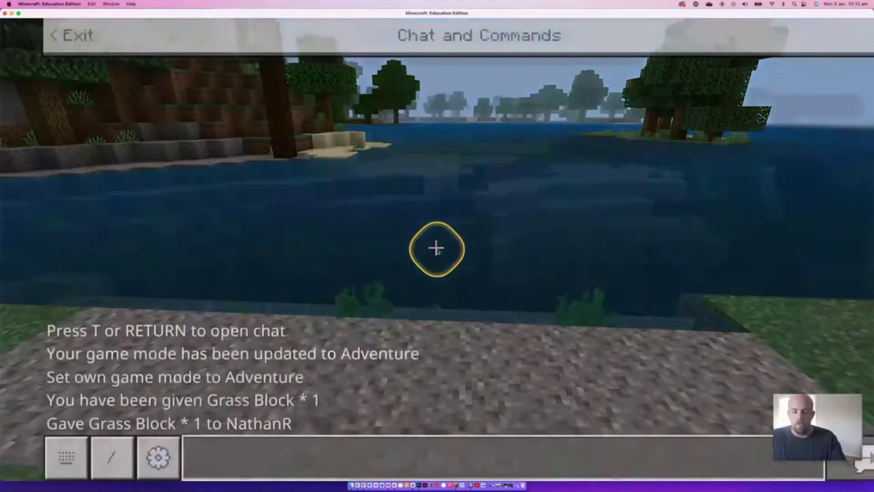
text(gamemode)
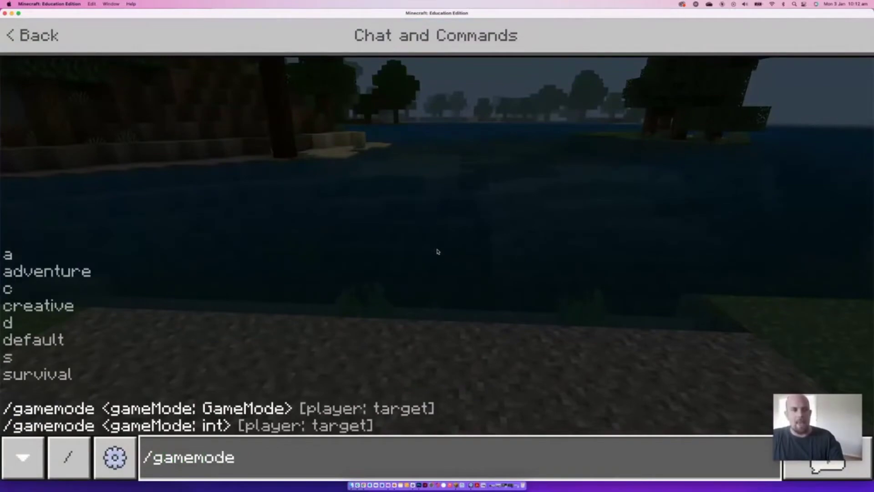
text( s)
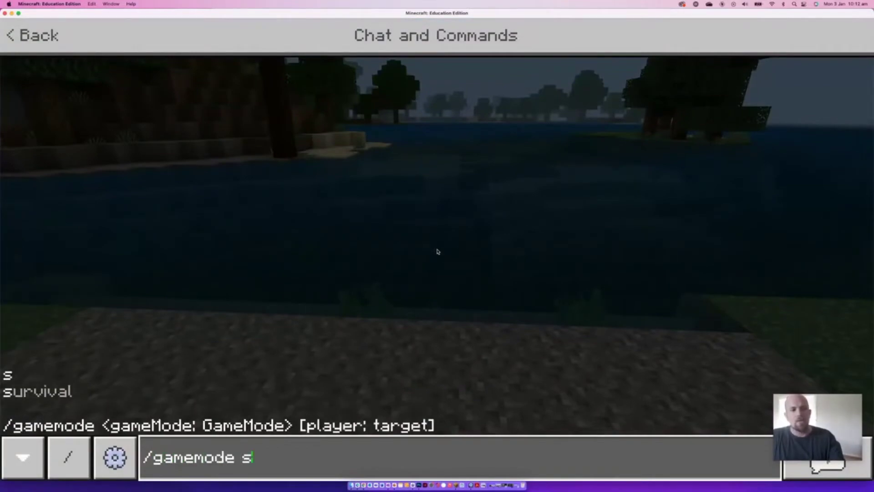
key(Return)
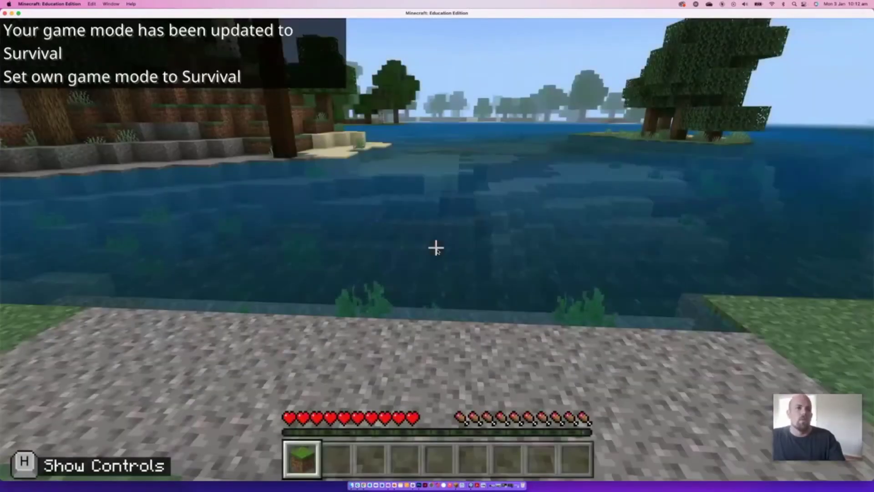
click(436, 250)
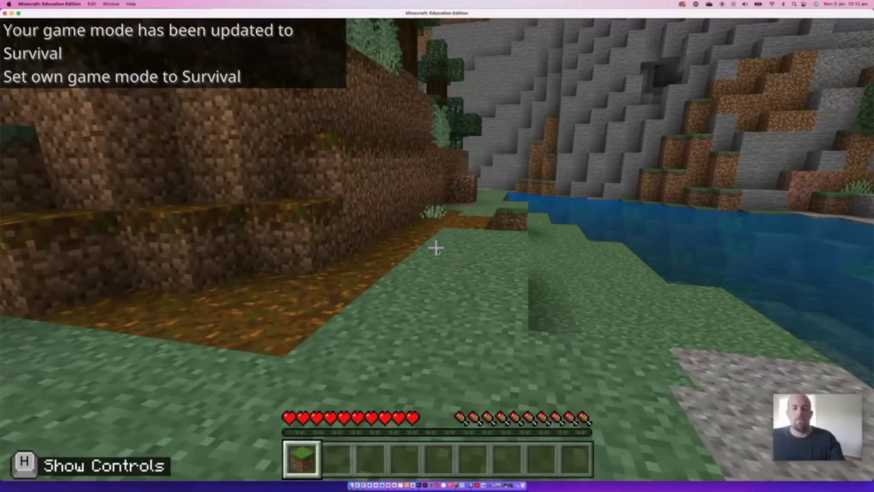
Browse the inventory categories, close it, and place the grass block on the ground
key(e)
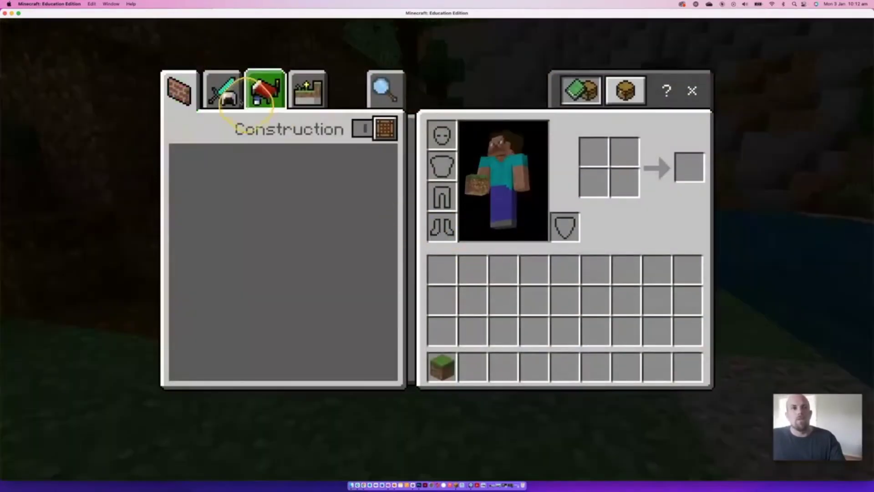
click(263, 90)
click(307, 90)
click(385, 90)
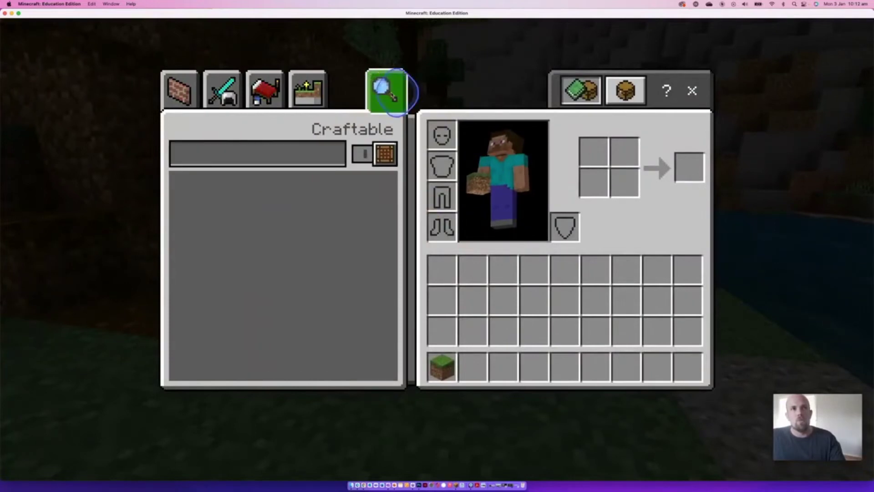
click(626, 90)
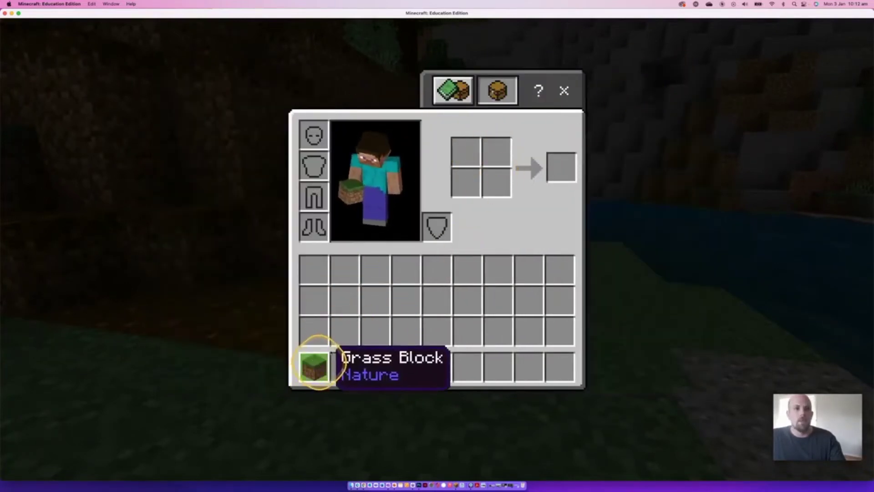
click(564, 91)
right_click(437, 248)
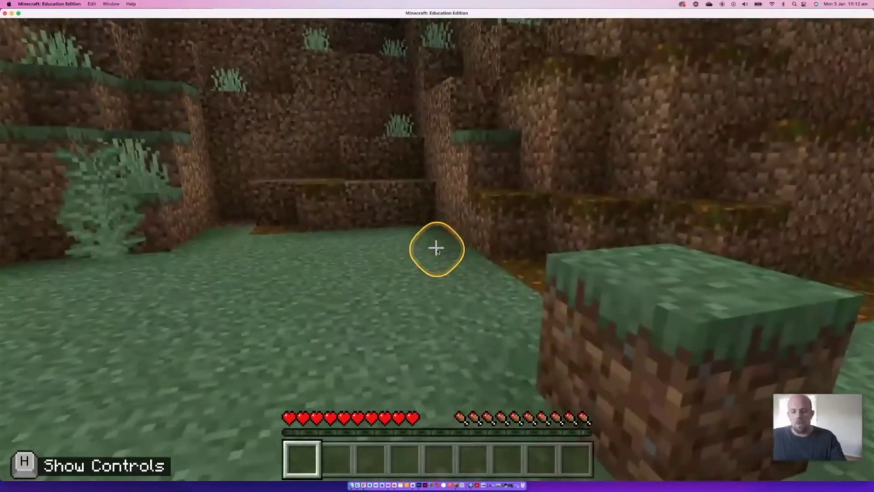
Rerun /give @s grass from chat history and place the new block beside the first
key(t)
key(Up)
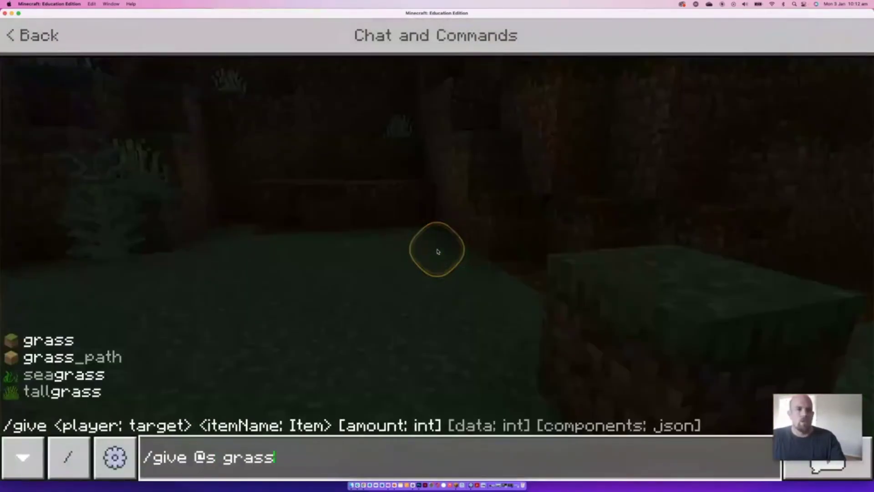
key(Return)
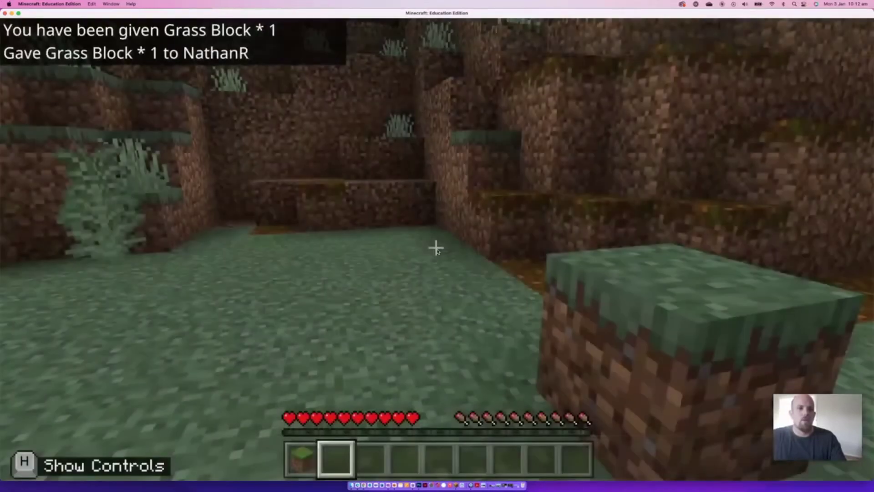
scroll(436, 250, down, 2)
scroll(436, 250, up, 3)
right_click(436, 248)
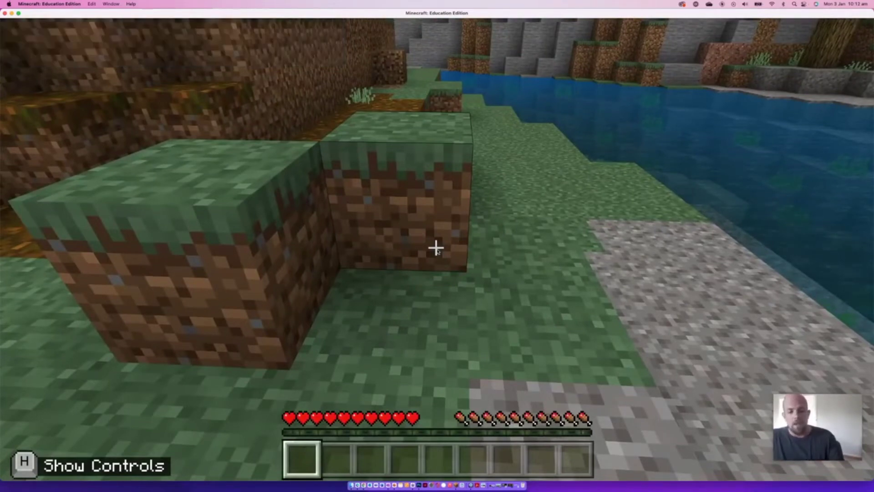
Change the recalled /gamemode s command to /gamemode c, switching yourself to Creative
key(t)
key(Up)
key(Up)
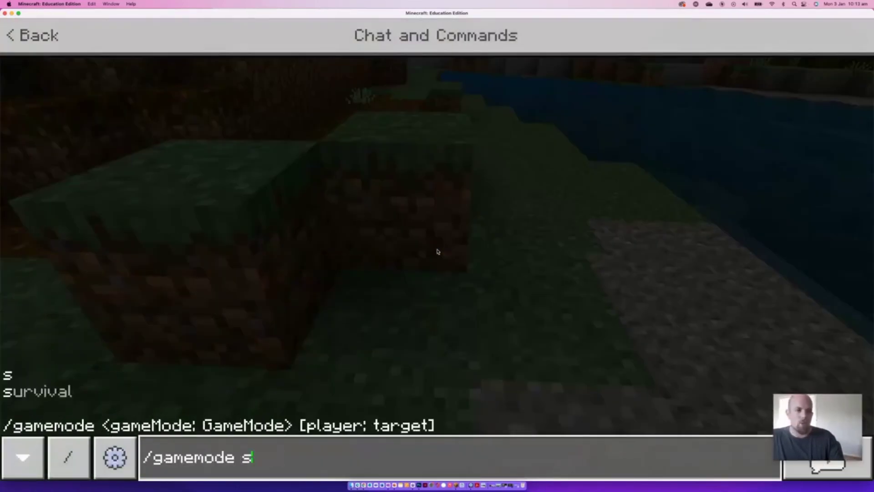
key(BackSpace)
text(c)
key(Return)
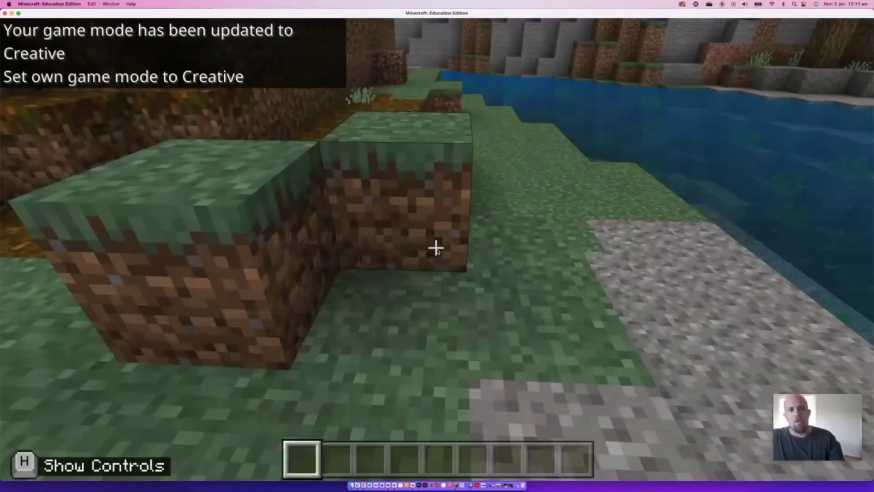